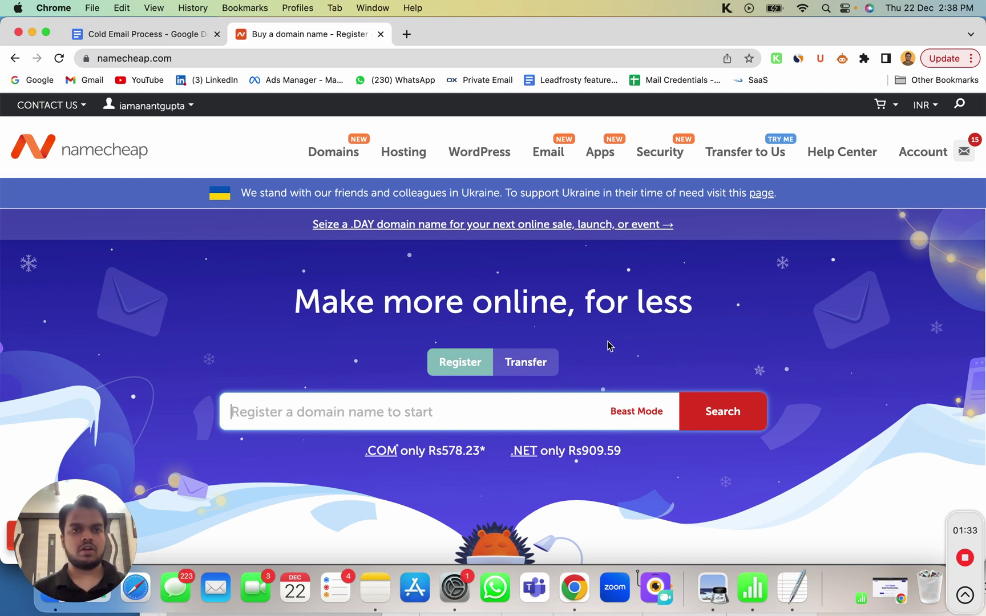
# Switch to Beast Mode search and enter growmeorganic.com as its single keyword.
pyautogui.click(630, 424)
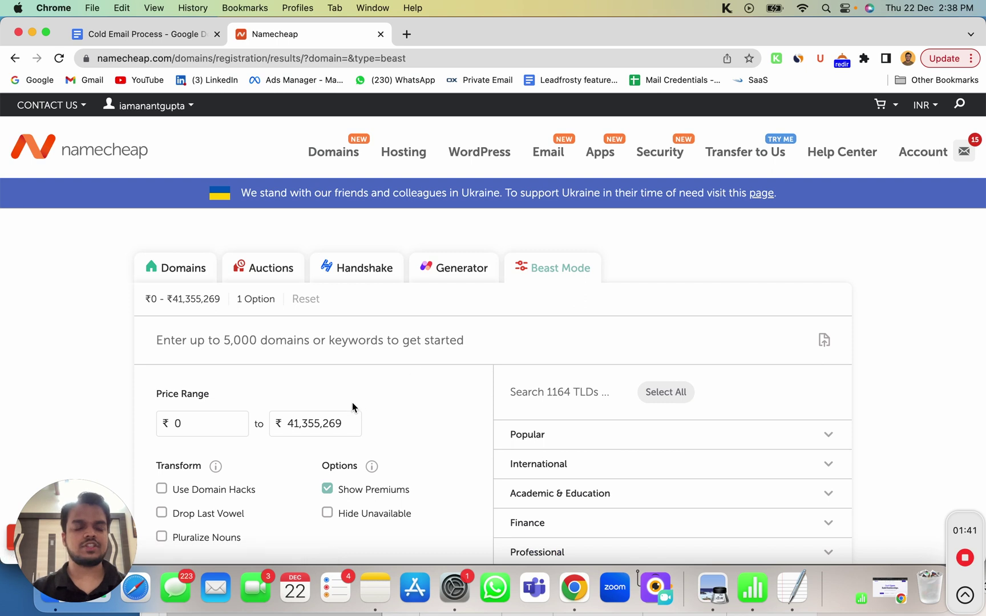
pyautogui.scroll(-1, 353, 402)
pyautogui.scroll(1, 352, 402)
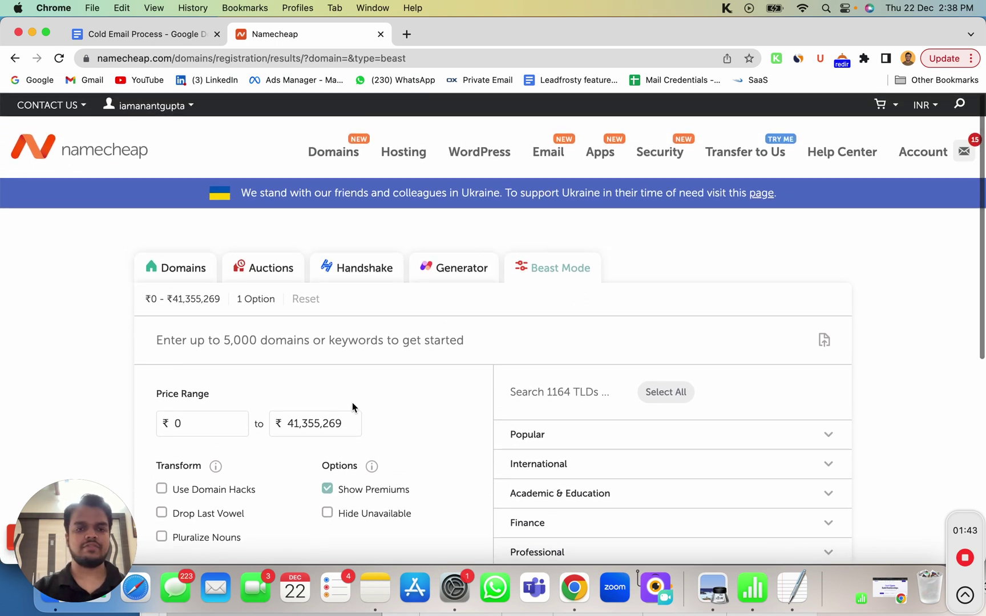
pyautogui.scroll(-3, 352, 402)
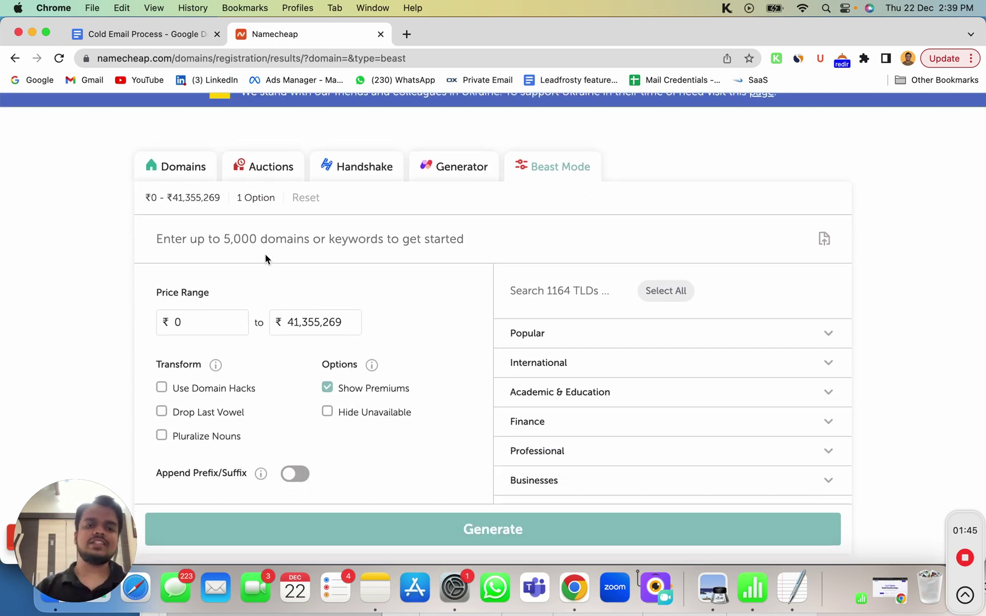
pyautogui.click(276, 241)
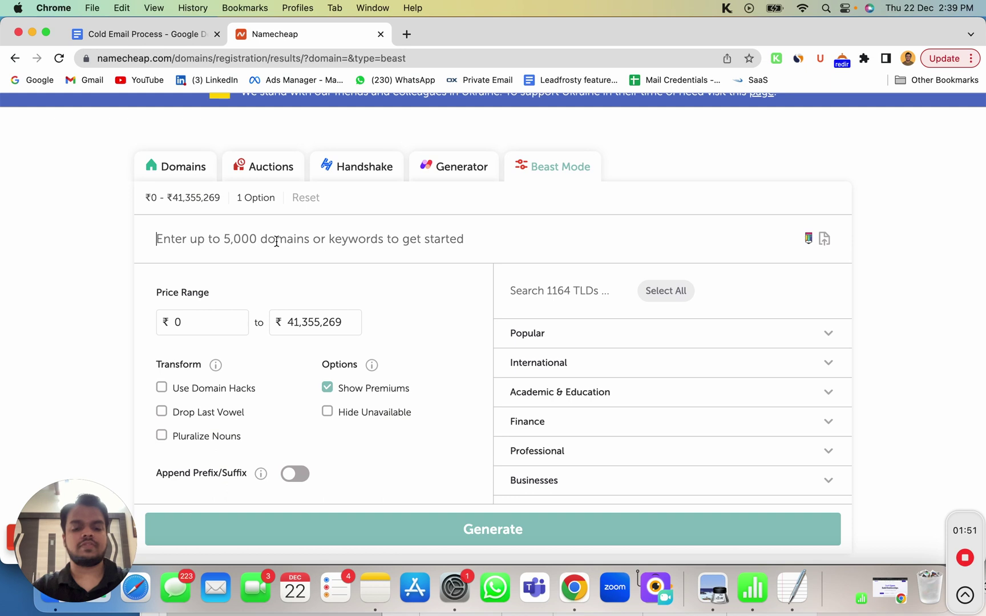
pyautogui.write('growmeorganic.com')
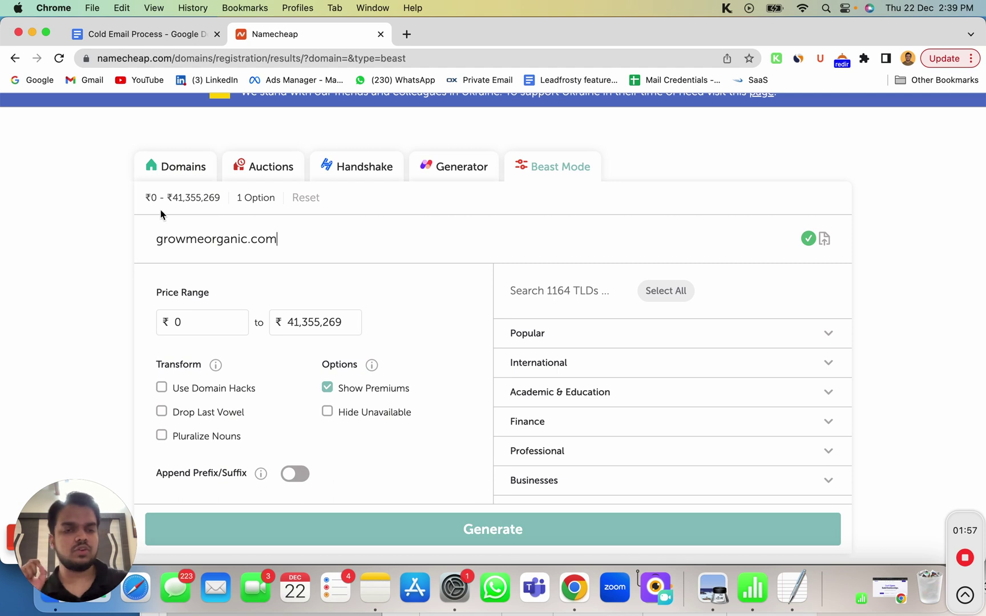
pyautogui.moveTo(150, 243); pyautogui.dragTo(262, 257)
# Enable the Append Prefix/Suffix toggle, keeping the default prefix and suffix tags.
pyautogui.click(279, 286)
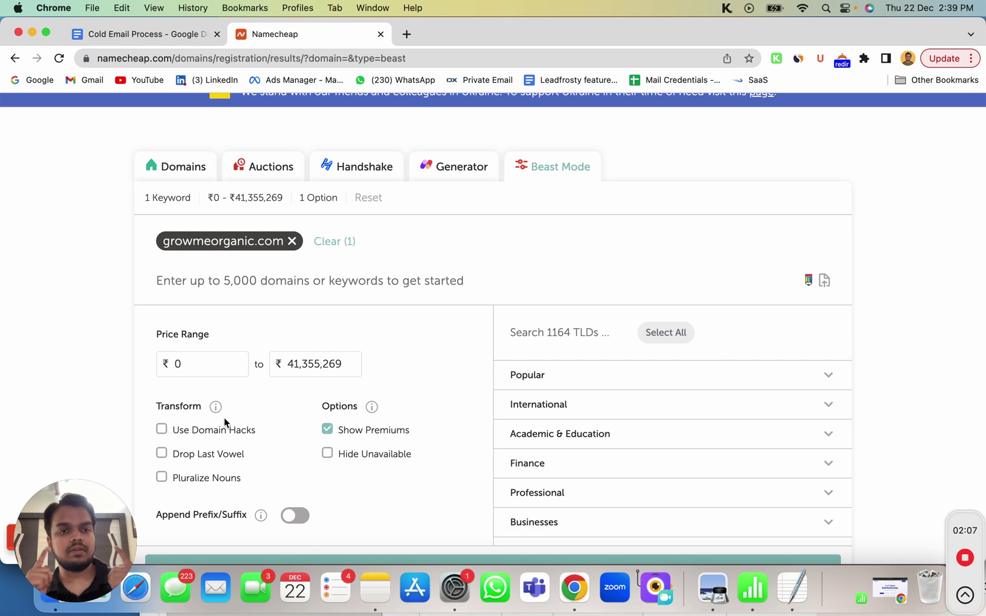
pyautogui.scroll(-3, 228, 502)
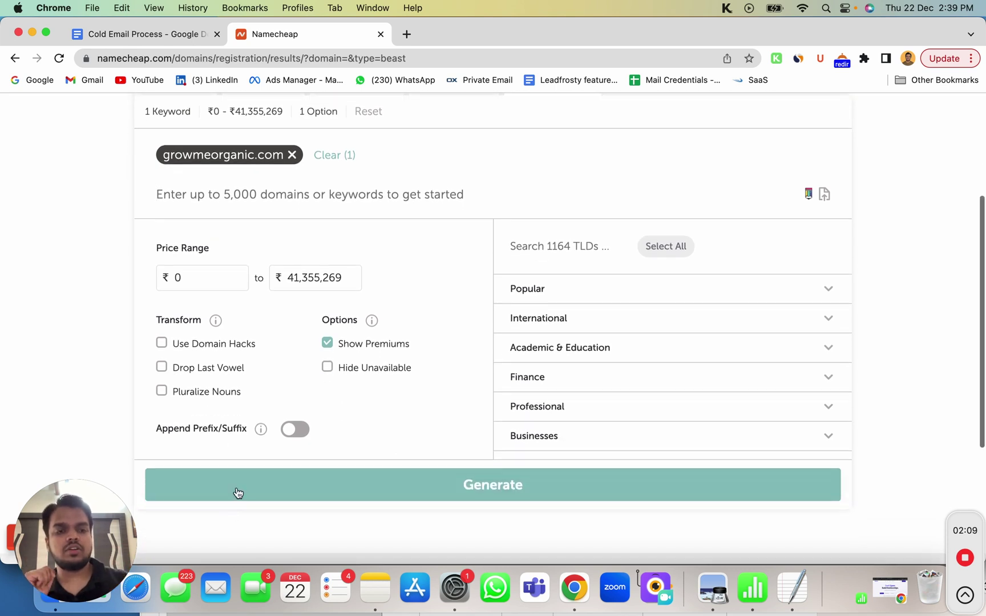
pyautogui.click(295, 430)
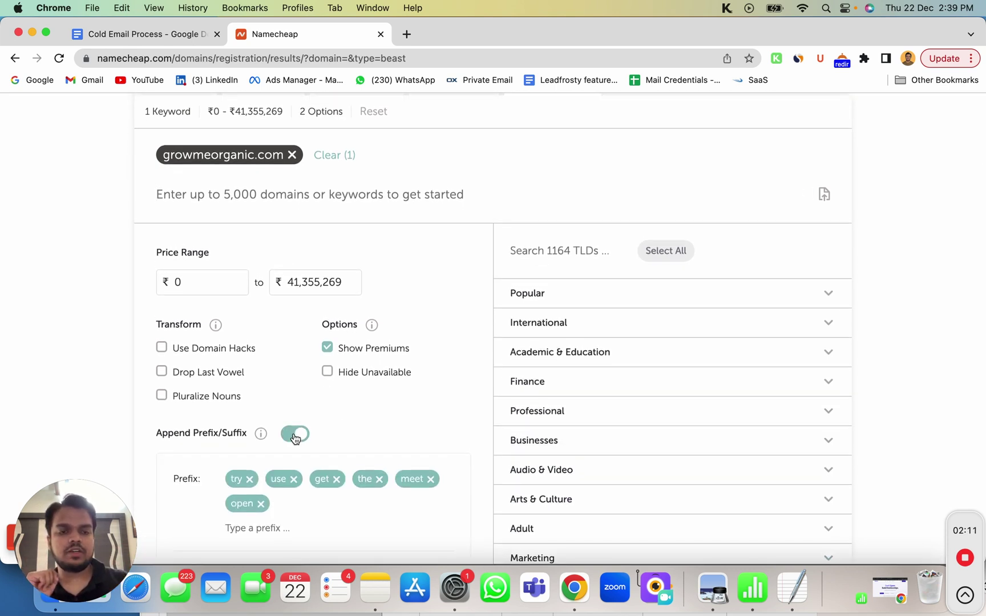
pyautogui.scroll(-3, 295, 449)
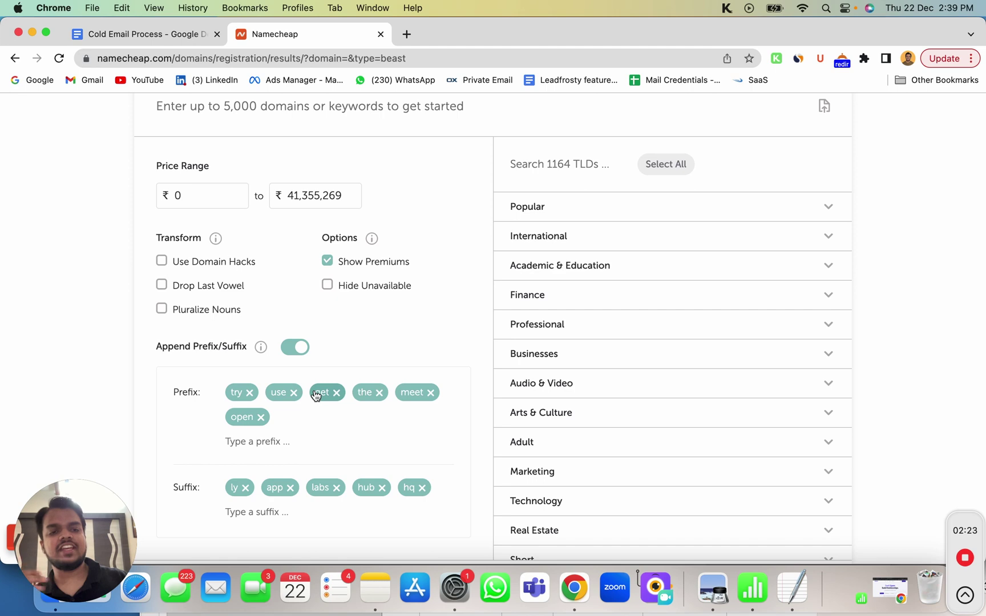
# Leave Domain Hacks and Drop Last Vowel unchecked after briefly toggling Drop Last Vowel.
pyautogui.scroll(3, 315, 393)
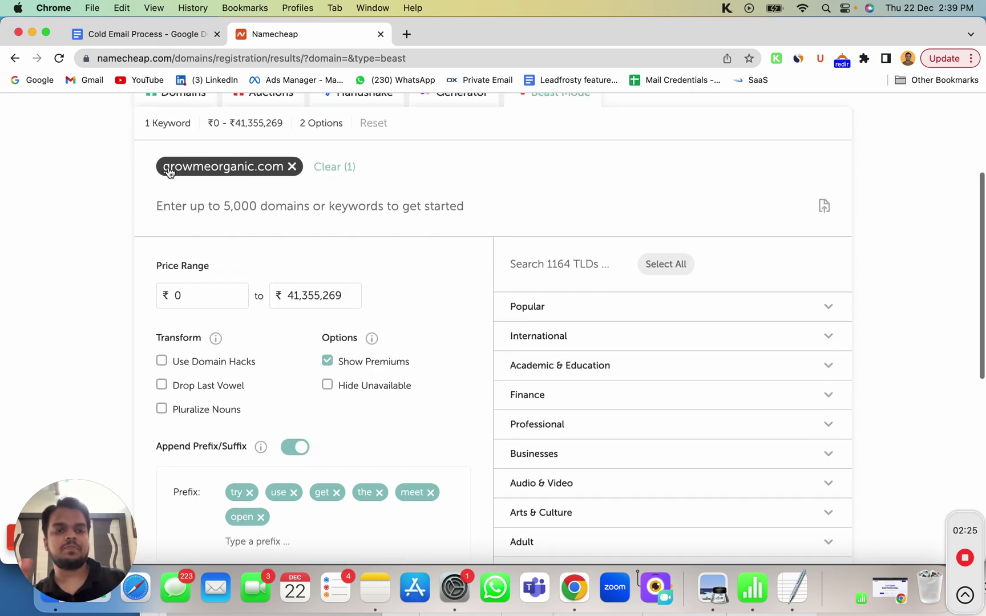
pyautogui.scroll(-5, 339, 423)
pyautogui.scroll(-3, 340, 423)
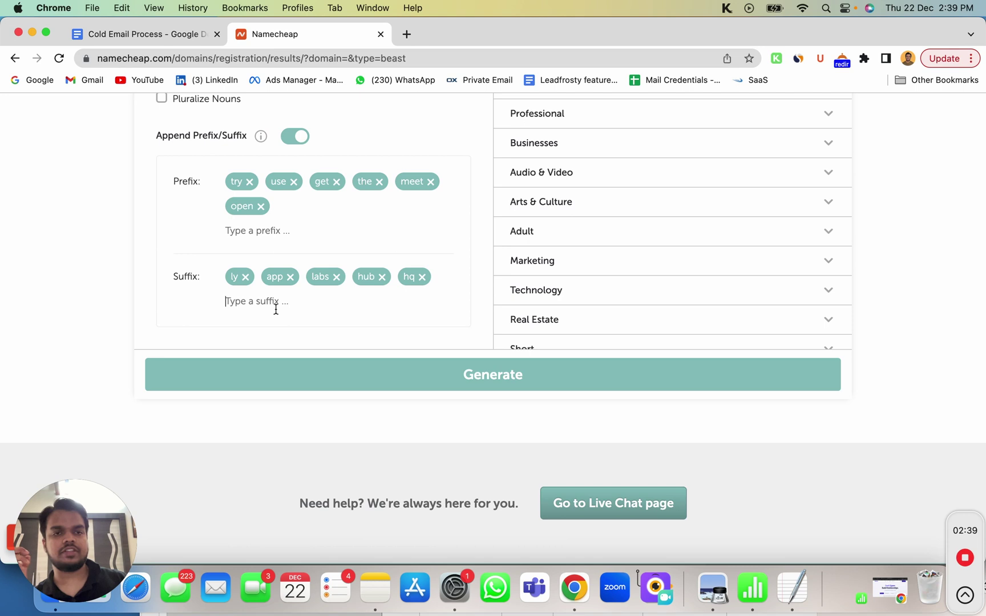
pyautogui.scroll(3, 302, 267)
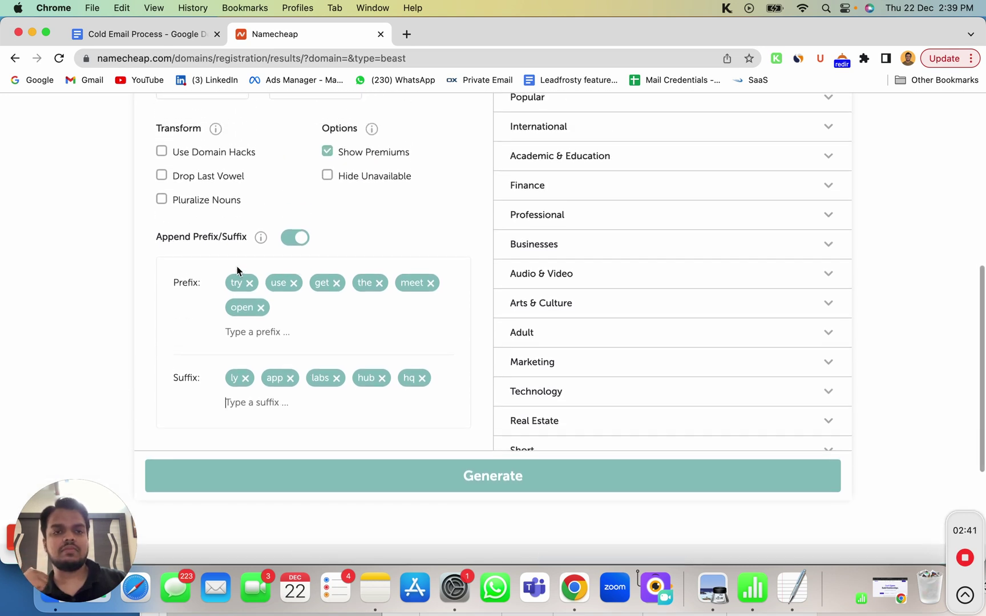
pyautogui.scroll(1, 237, 271)
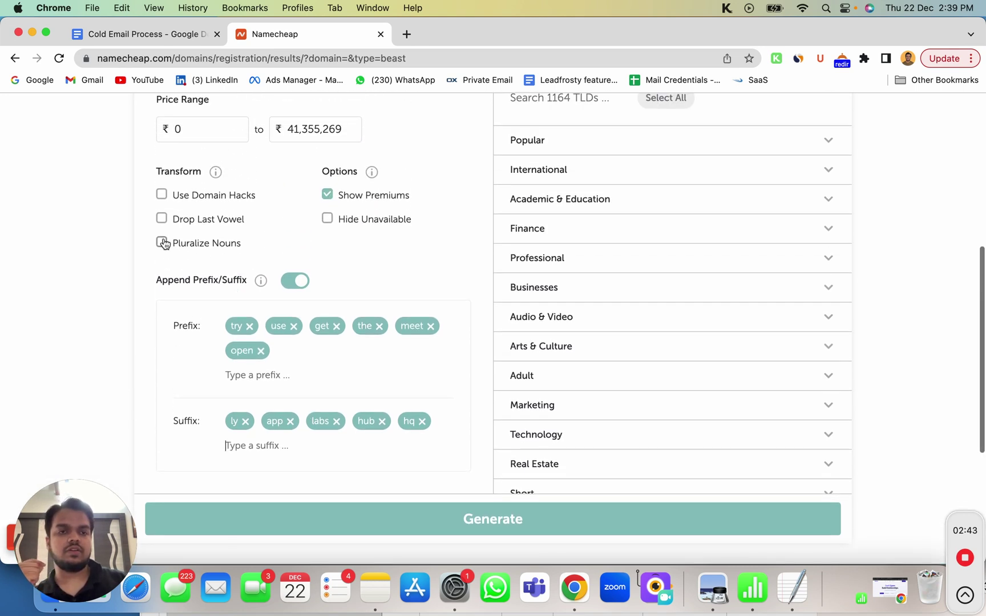
pyautogui.click(163, 198)
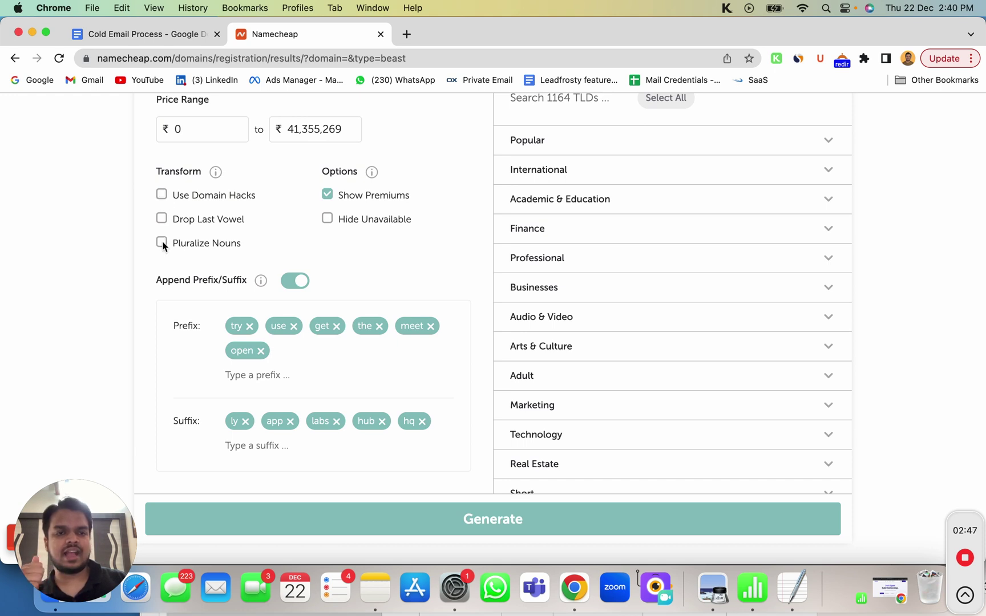
pyautogui.click(164, 229)
pyautogui.click(164, 229)
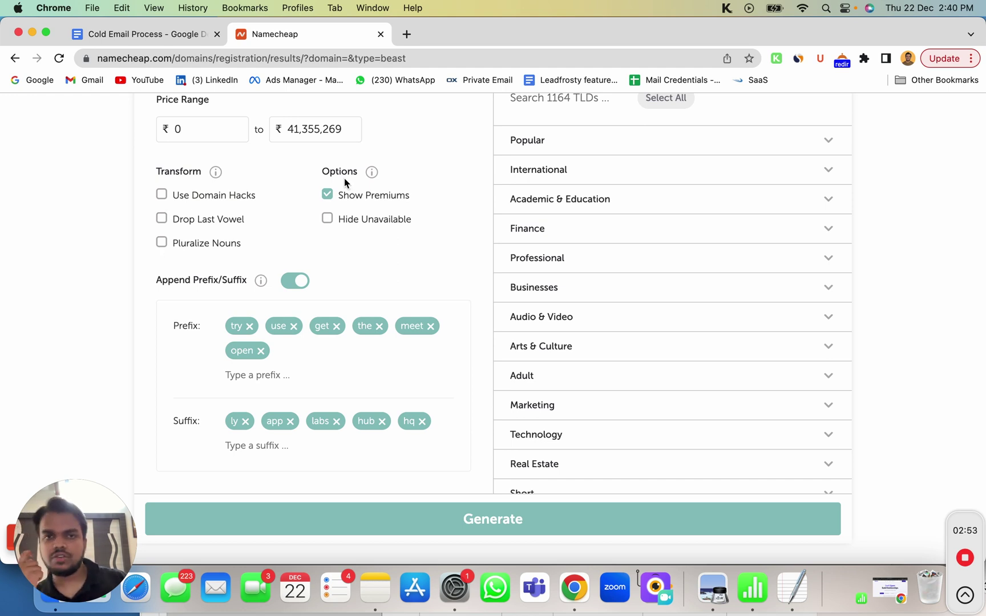
pyautogui.scroll(3, 345, 182)
# Search the TLD list for com and select .com as the only extension.
pyautogui.click(552, 196)
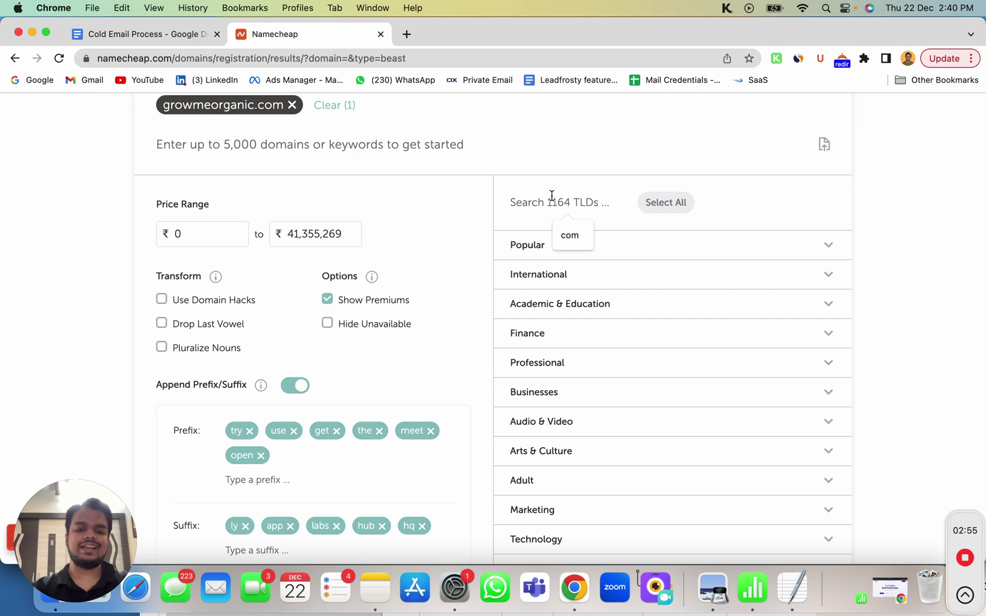
pyautogui.write('ocm')
pyautogui.press('BackSpace')
pyautogui.press('BackSpace')
pyautogui.press('BackSpace')
pyautogui.write('com')
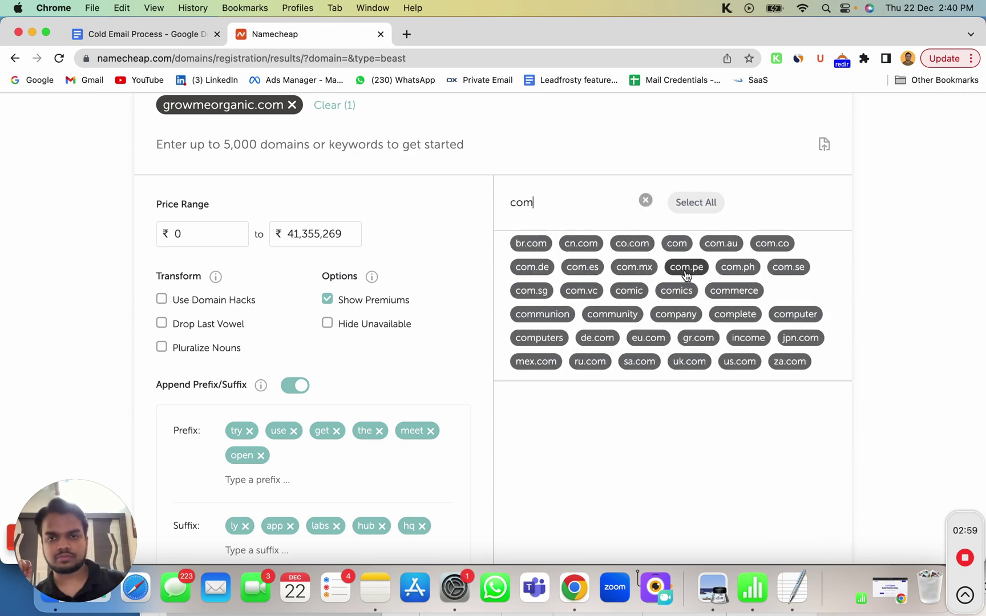
pyautogui.click(684, 250)
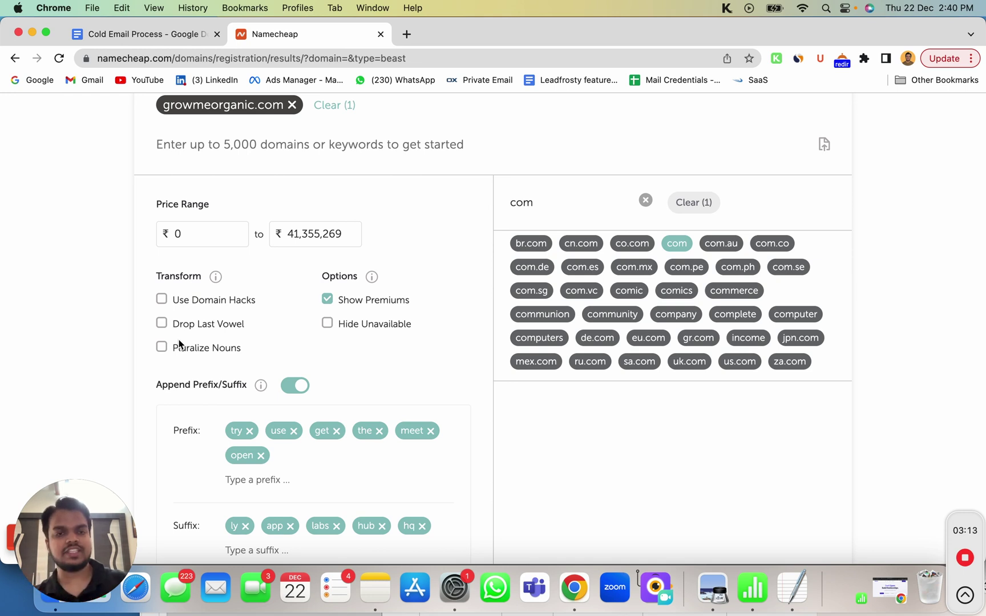
pyautogui.scroll(3, 178, 344)
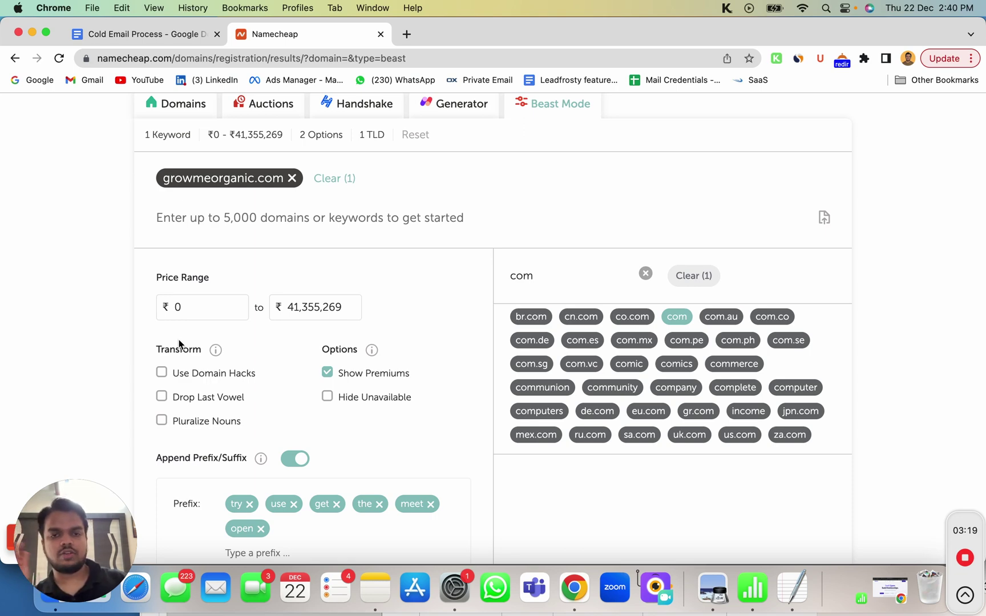
pyautogui.scroll(2, 202, 310)
pyautogui.scroll(-4, 202, 310)
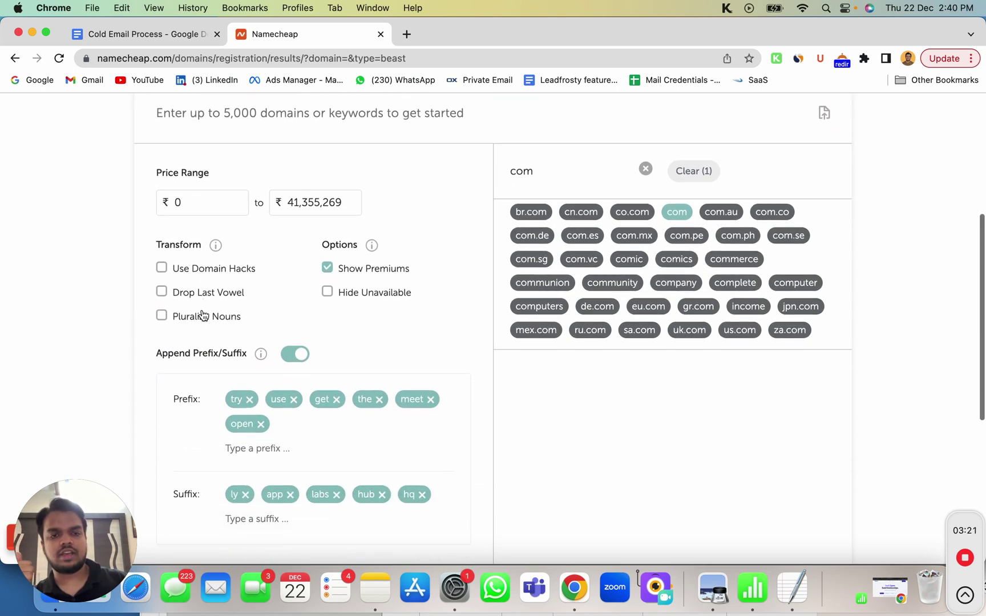
pyautogui.scroll(-3, 202, 309)
# Generate the variants: all taken except growmeorganicly.com at ₹792.37/yr.
pyautogui.click(460, 416)
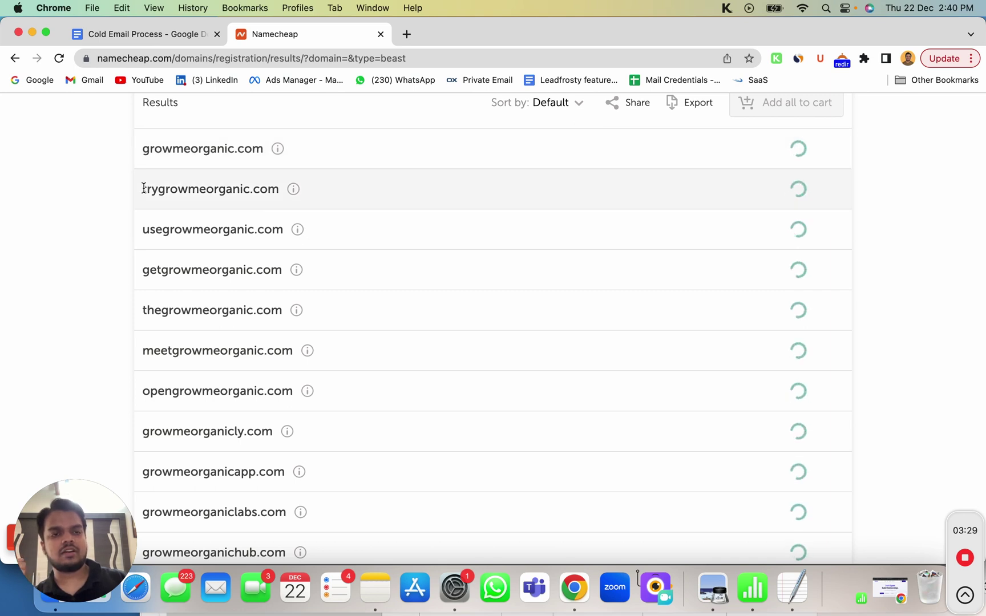
pyautogui.moveTo(143, 188); pyautogui.dragTo(188, 186)
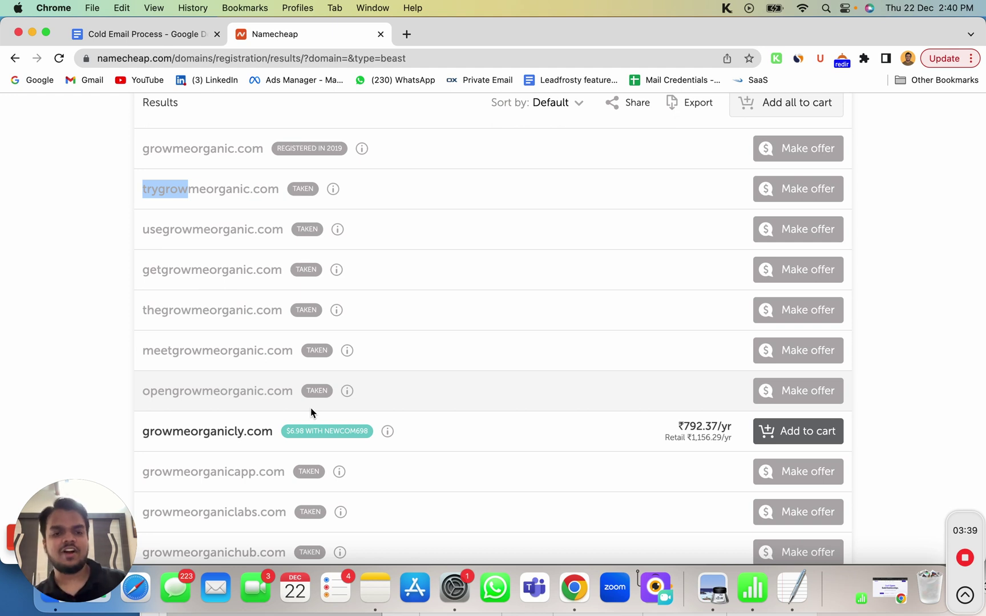
pyautogui.scroll(-3, 310, 412)
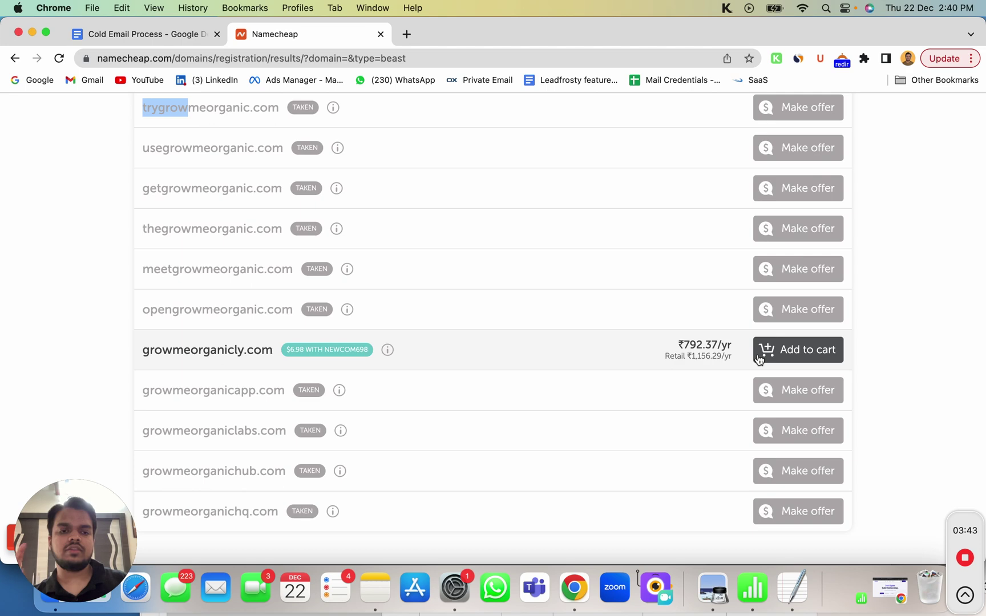
pyautogui.scroll(20, 758, 354)
pyautogui.scroll(-3, 224, 247)
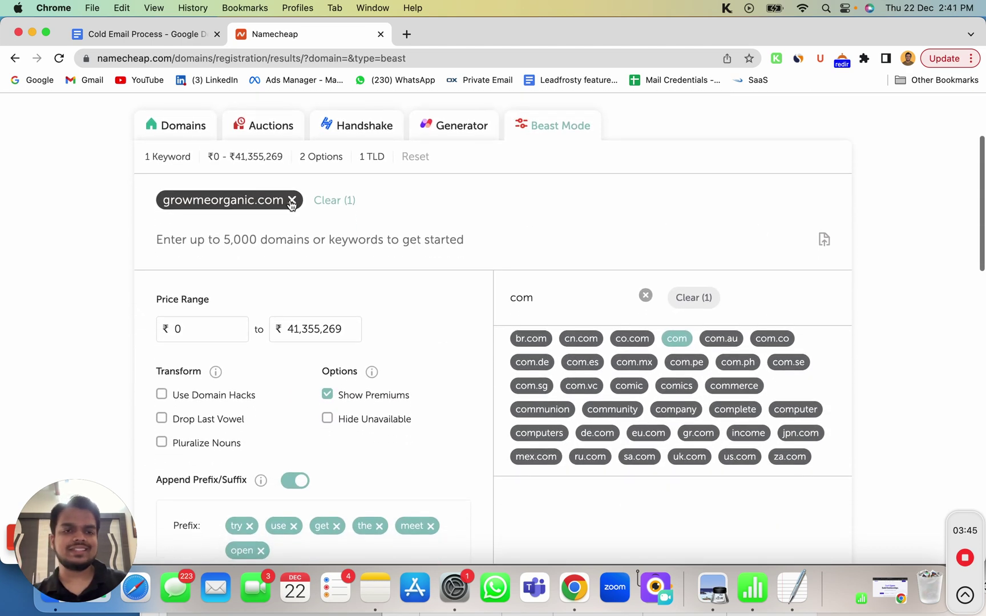
# Swap the growmeorganic.com keyword for exampledomain.com and generate its .com variants.
pyautogui.click(292, 200)
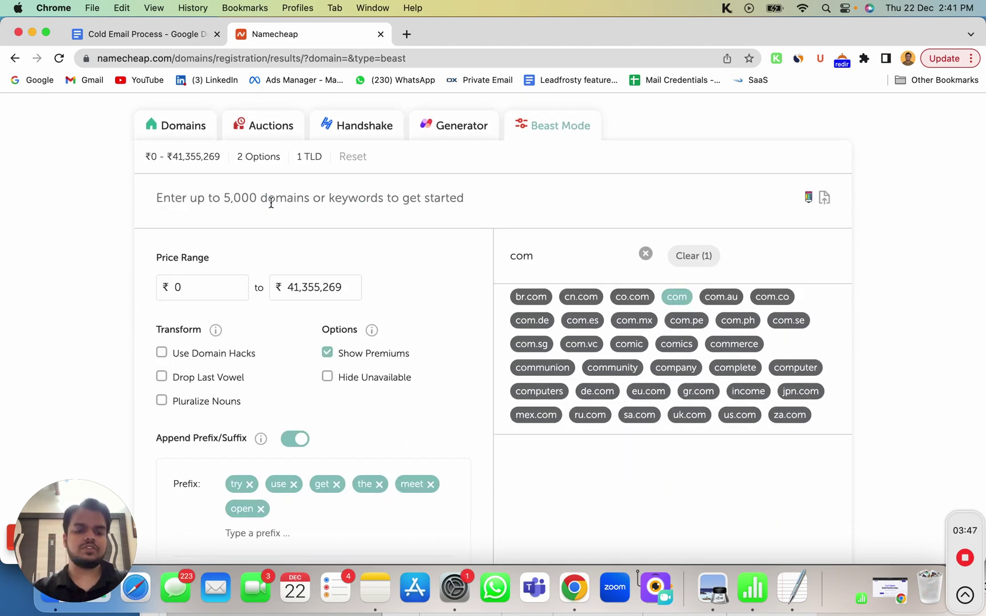
pyautogui.write('ex')
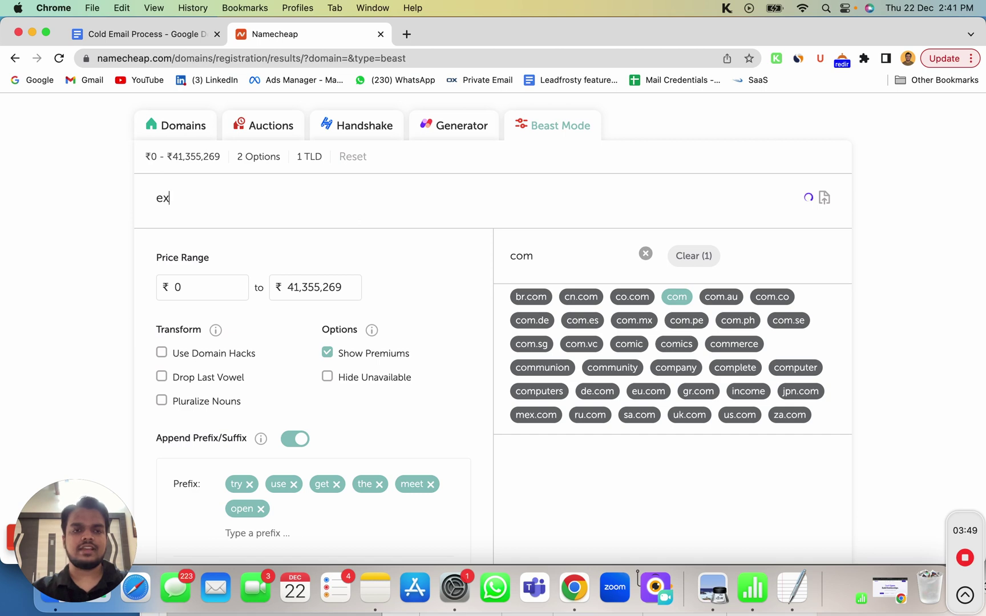
pyautogui.write('ampledomain.com')
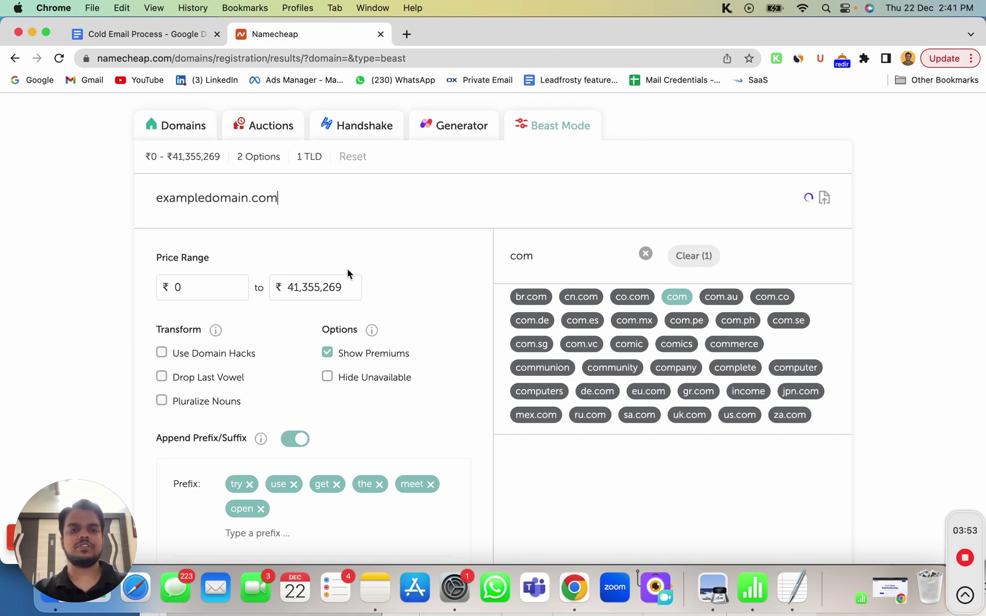
pyautogui.press('Return')
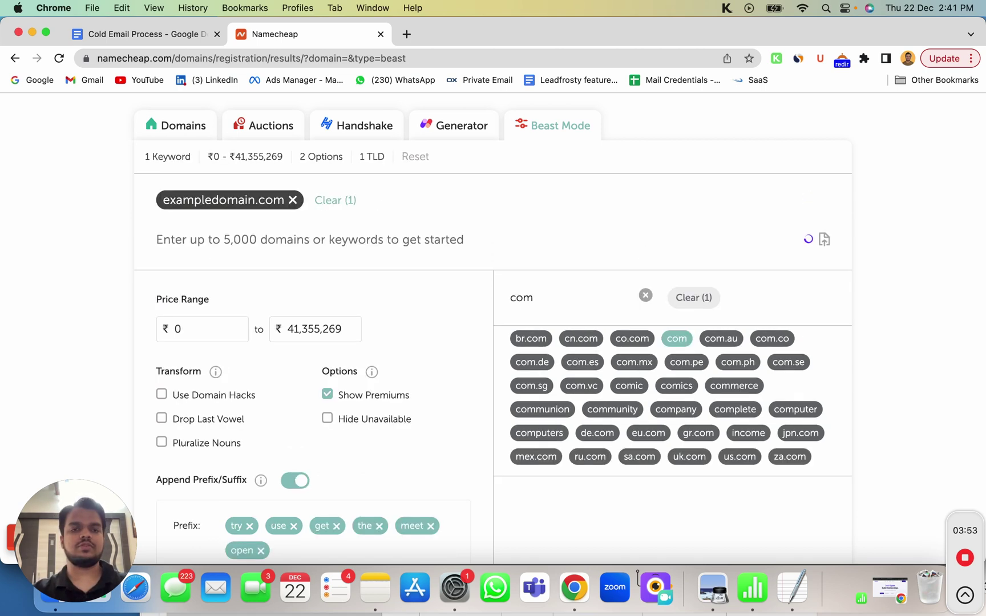
pyautogui.scroll(-5, 352, 305)
pyautogui.click(490, 358)
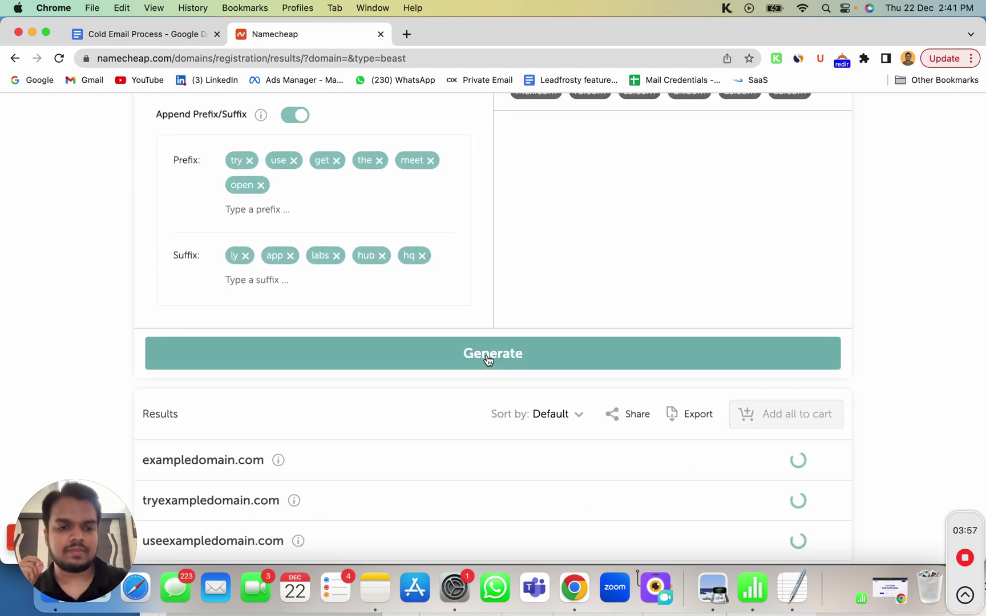
# Compare results: variants at ₹792.37/yr, theexampledomain.com taken, exampledomain.com premium at ₹496,180.52.
pyautogui.scroll(-2, 487, 358)
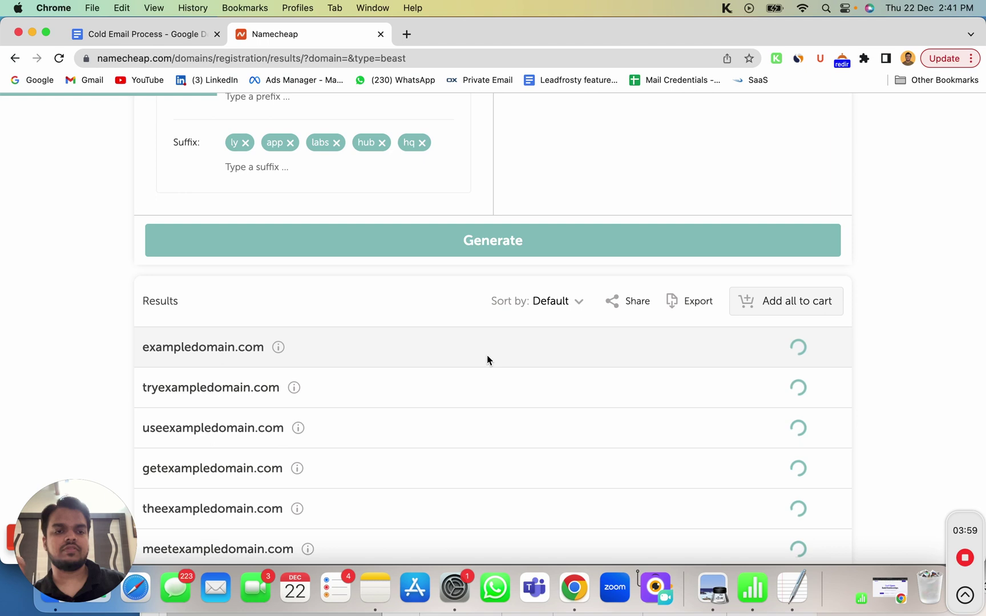
pyautogui.scroll(-1, 488, 356)
pyautogui.scroll(-1, 488, 359)
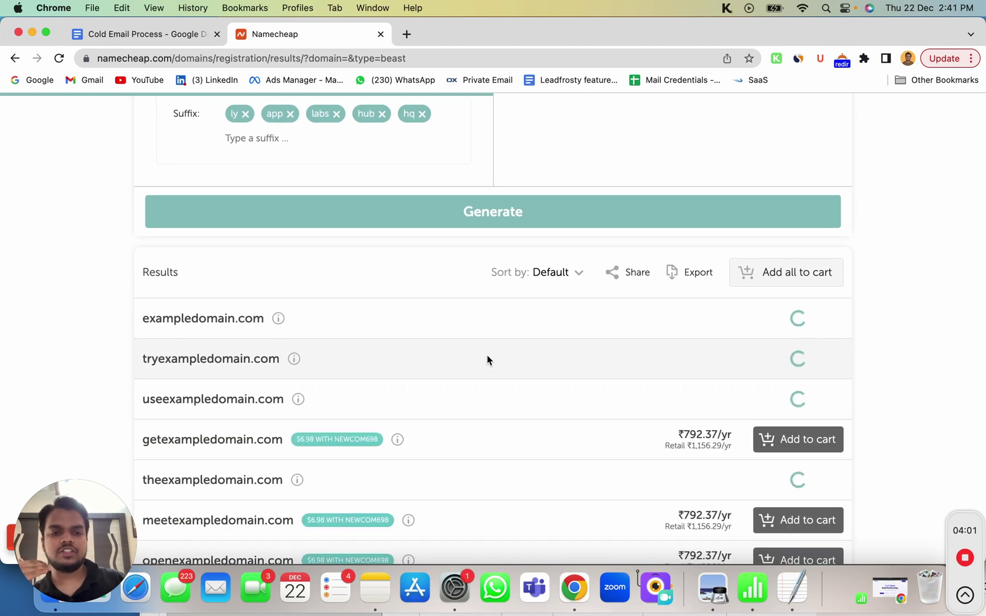
pyautogui.scroll(-2, 486, 360)
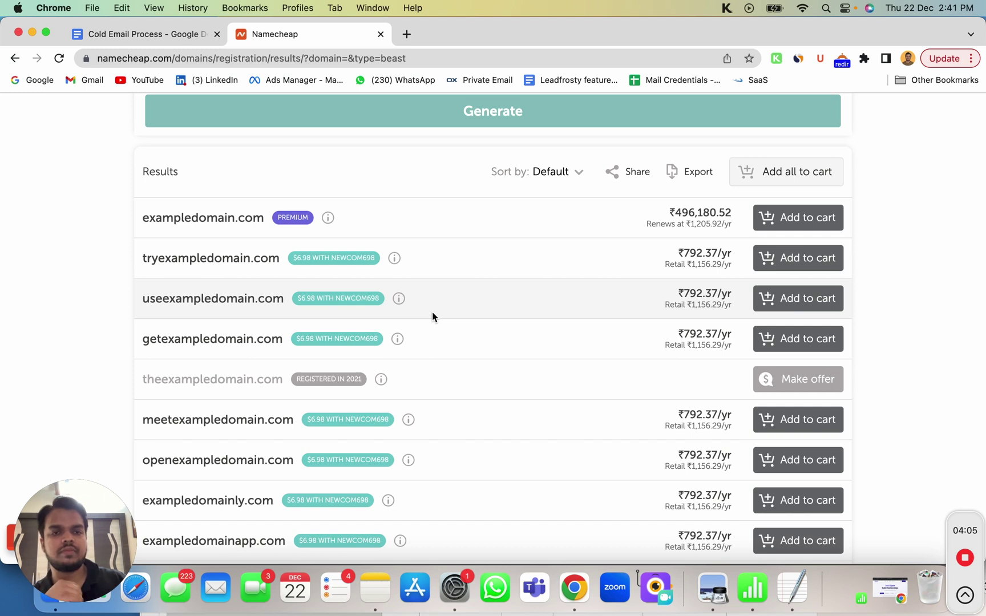
pyautogui.moveTo(686, 253); pyautogui.dragTo(723, 252)
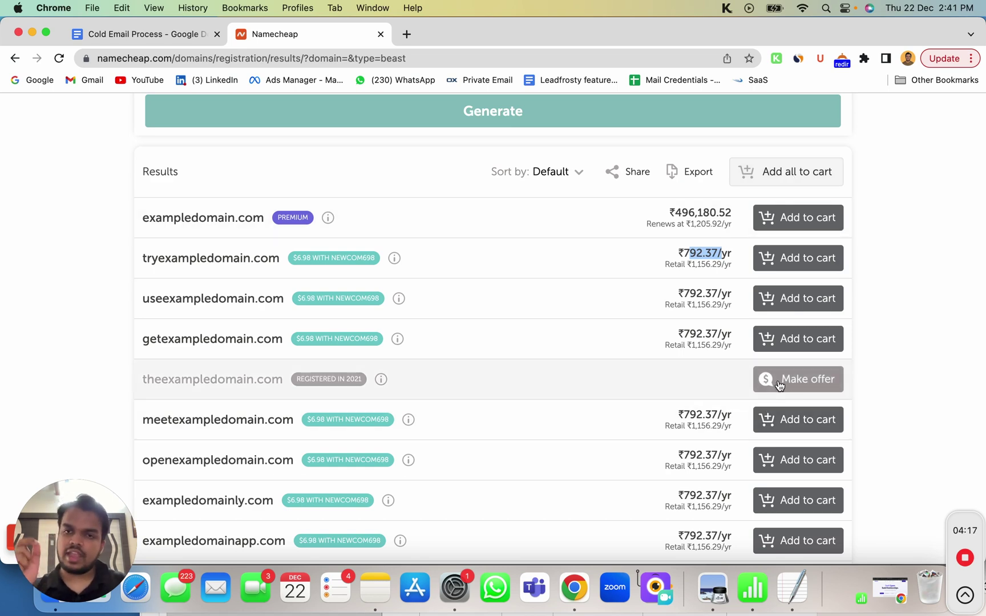
pyautogui.scroll(-5, 739, 517)
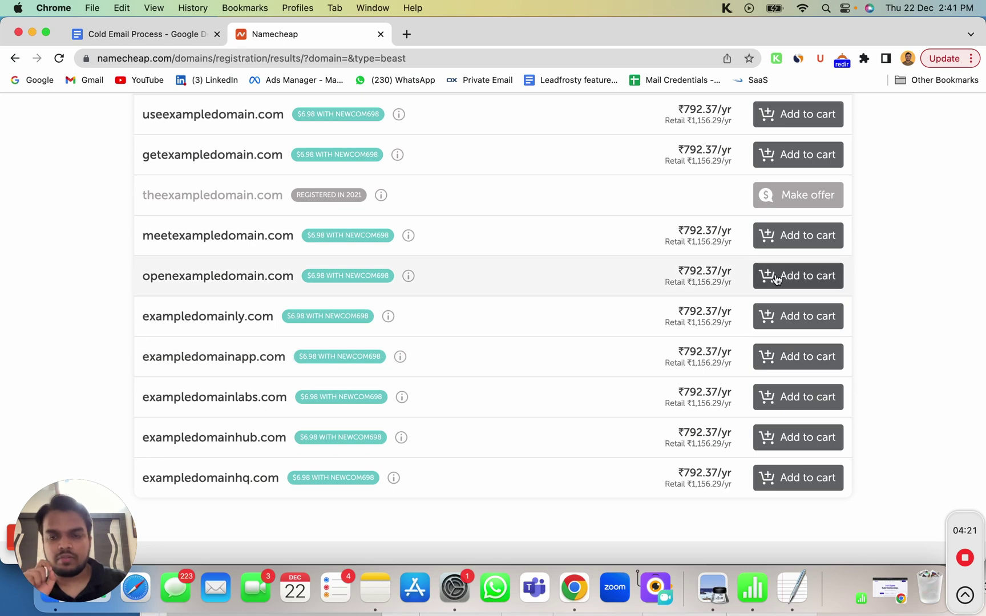
pyautogui.scroll(3, 776, 278)
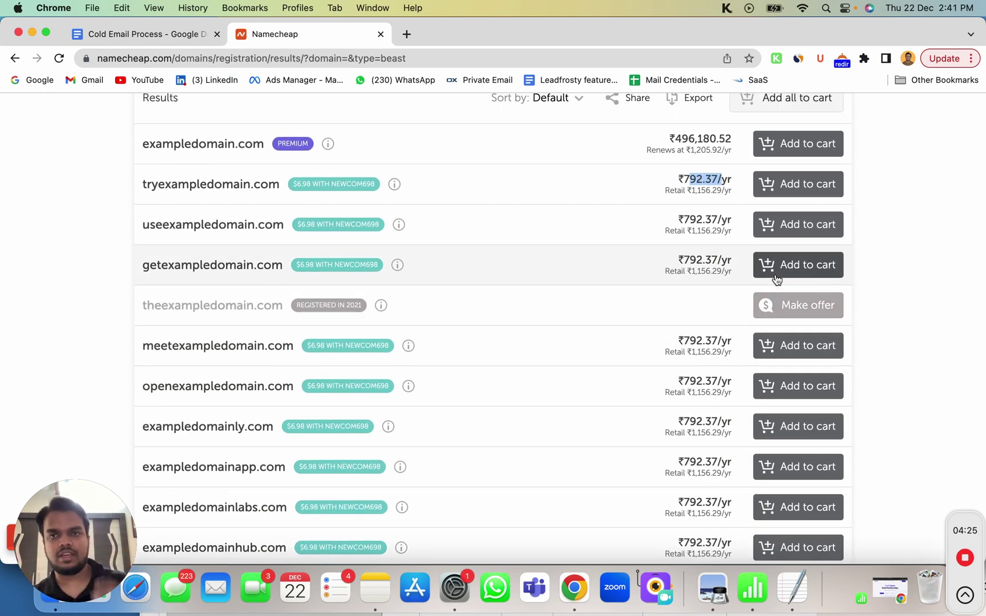
pyautogui.scroll(2, 776, 277)
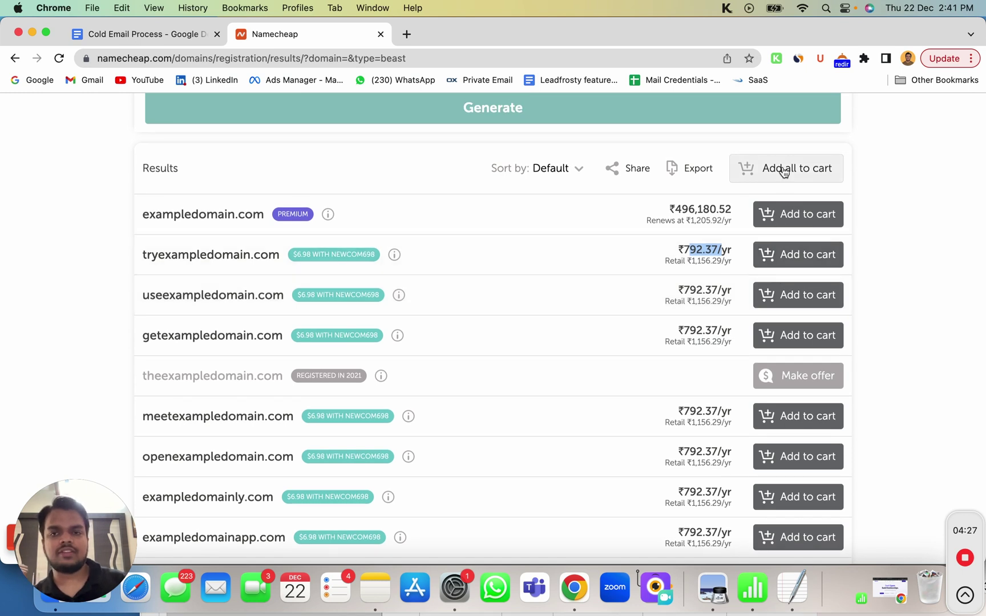
# Add tryexampledomain.com and useexampledomain.com to the cart and go to checkout.
pyautogui.click(780, 256)
pyautogui.click(780, 297)
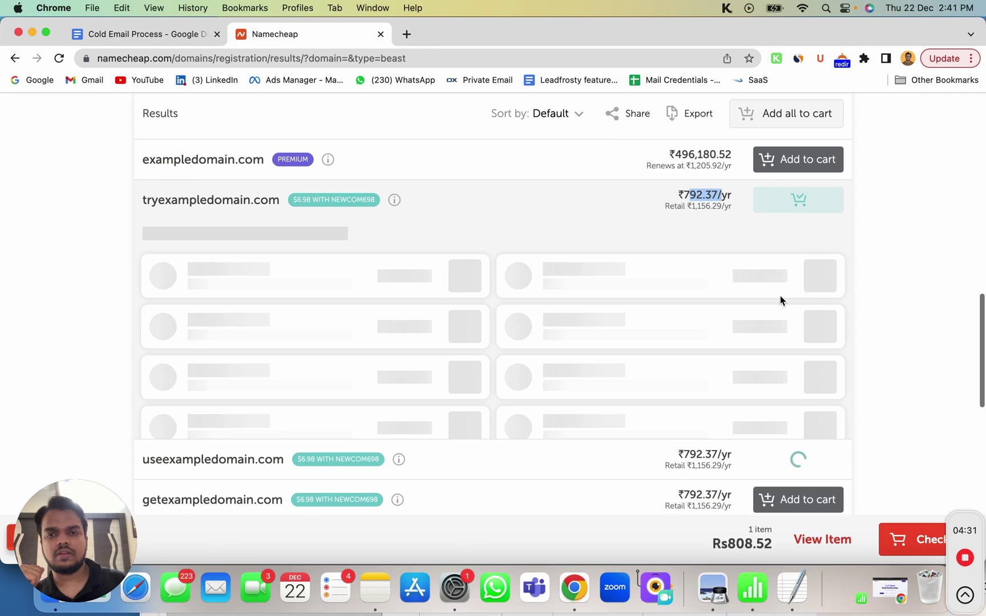
pyautogui.scroll(-3, 781, 300)
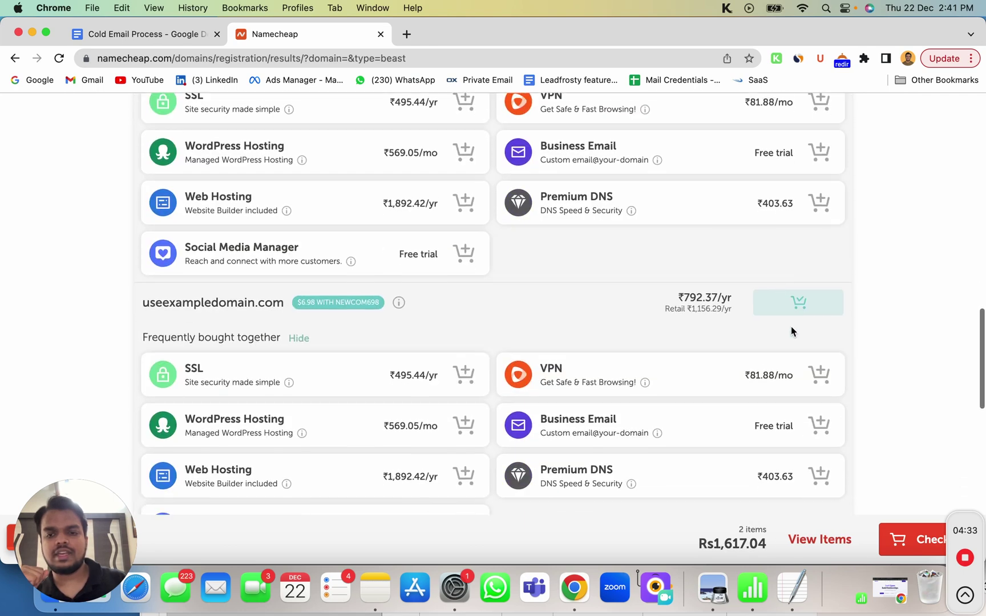
pyautogui.click(907, 537)
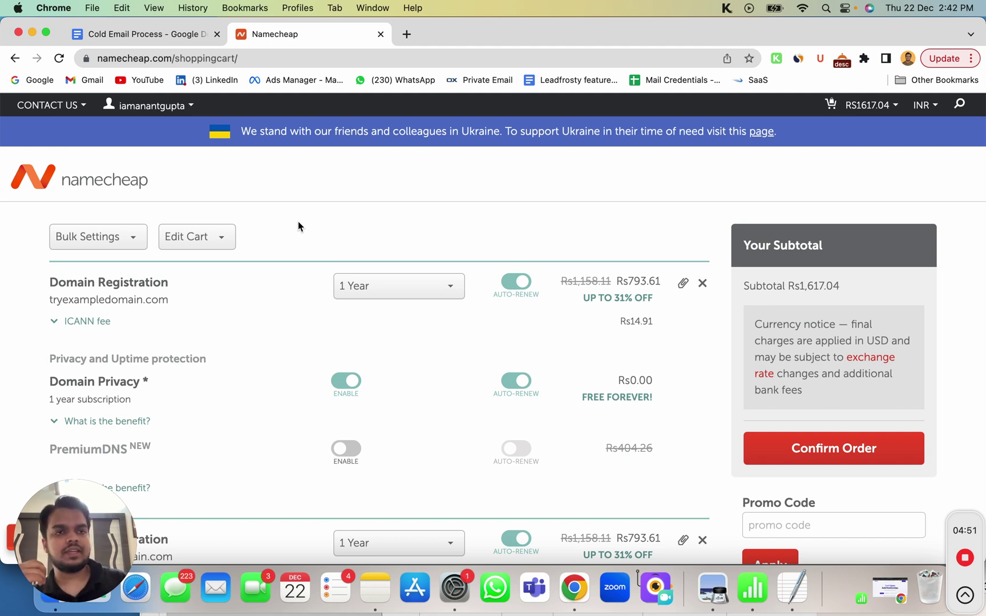
pyautogui.scroll(-4, 298, 227)
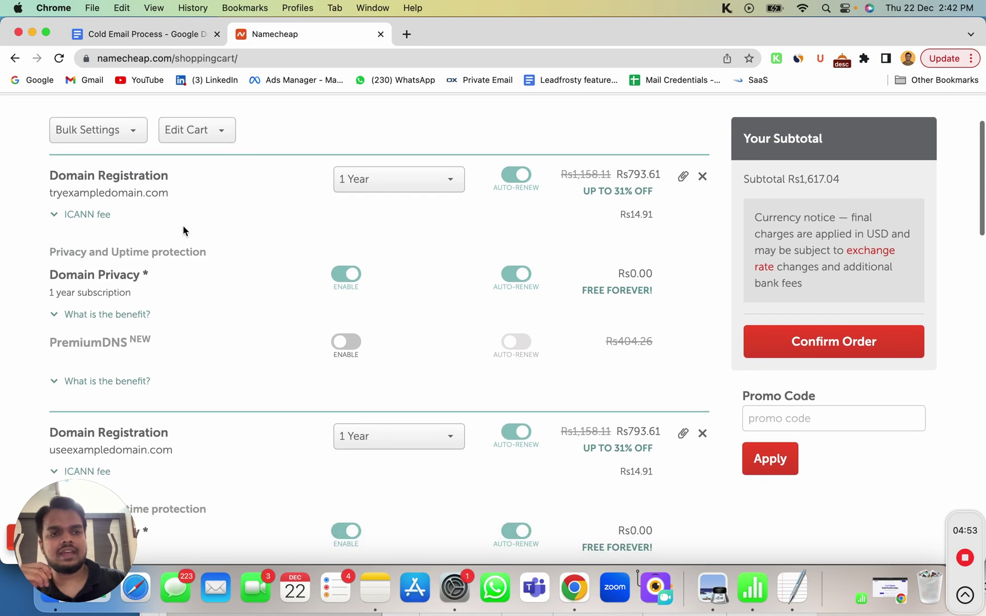
pyautogui.moveTo(793, 179); pyautogui.dragTo(842, 183)
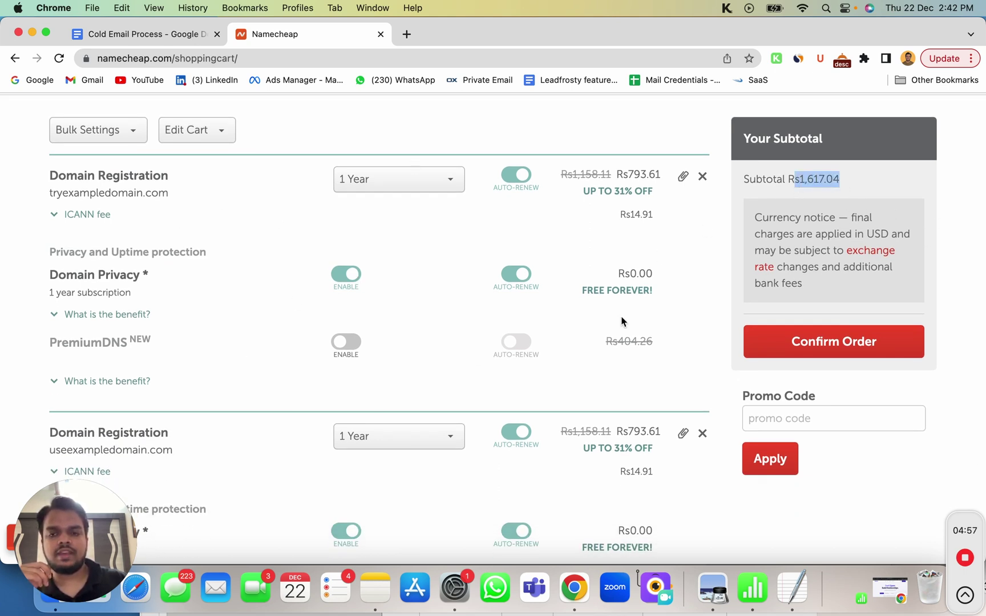
pyautogui.scroll(-2, 622, 322)
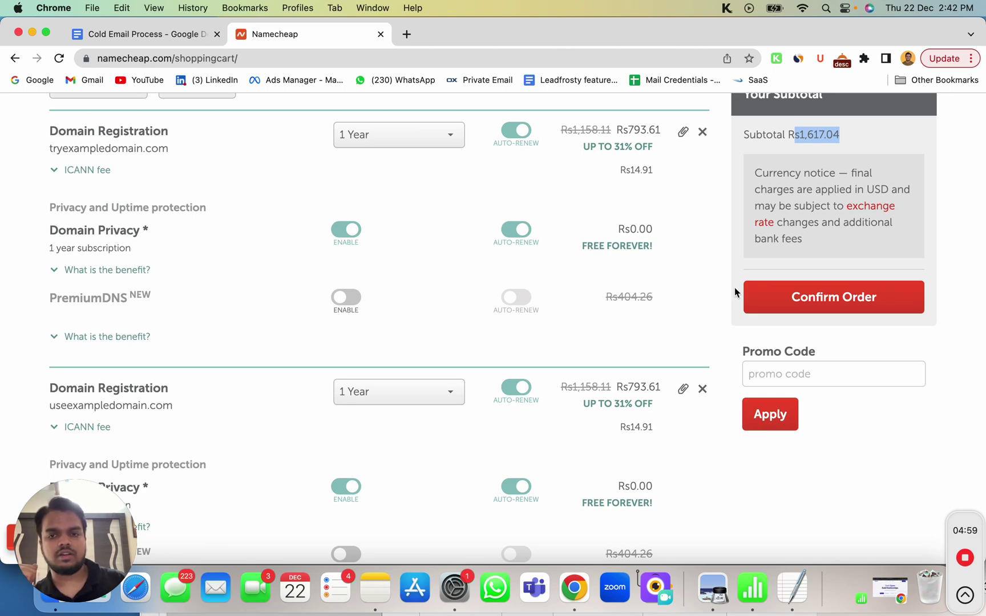
pyautogui.scroll(-10, 645, 429)
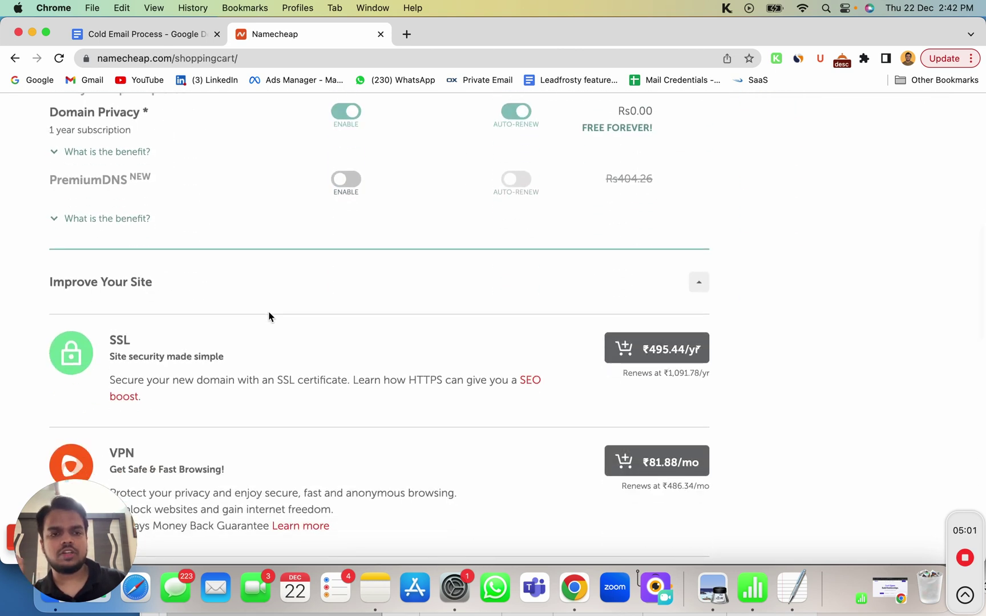
pyautogui.scroll(10, 286, 325)
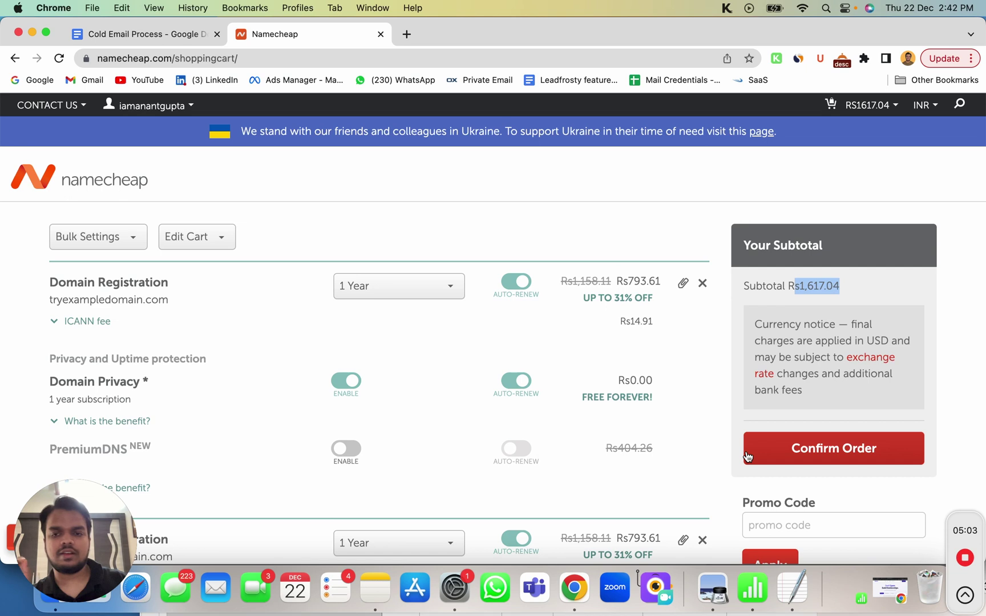